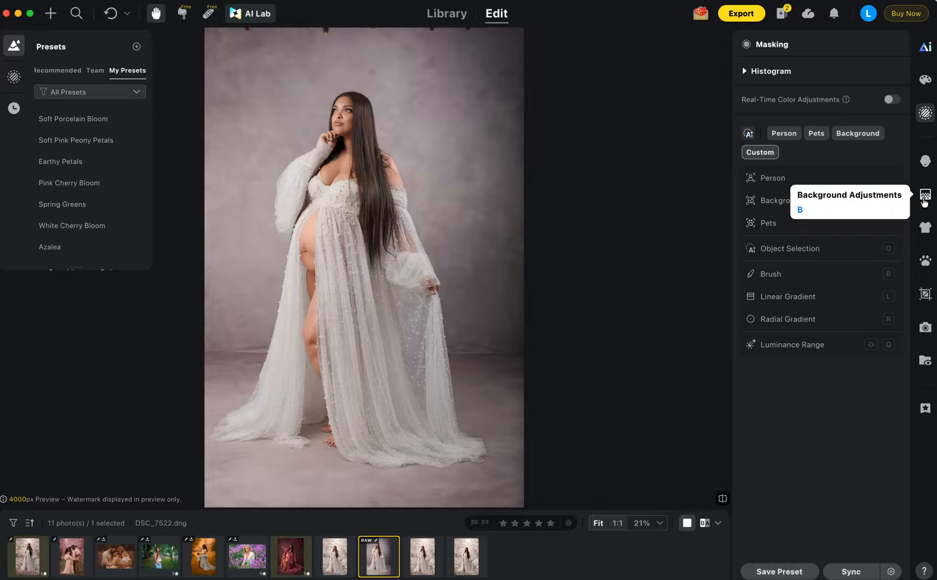
# Replace the studio background with the white cherry blossom backdrop from My Backdrops and enable Floor Reflection
pyautogui.click(924, 199)
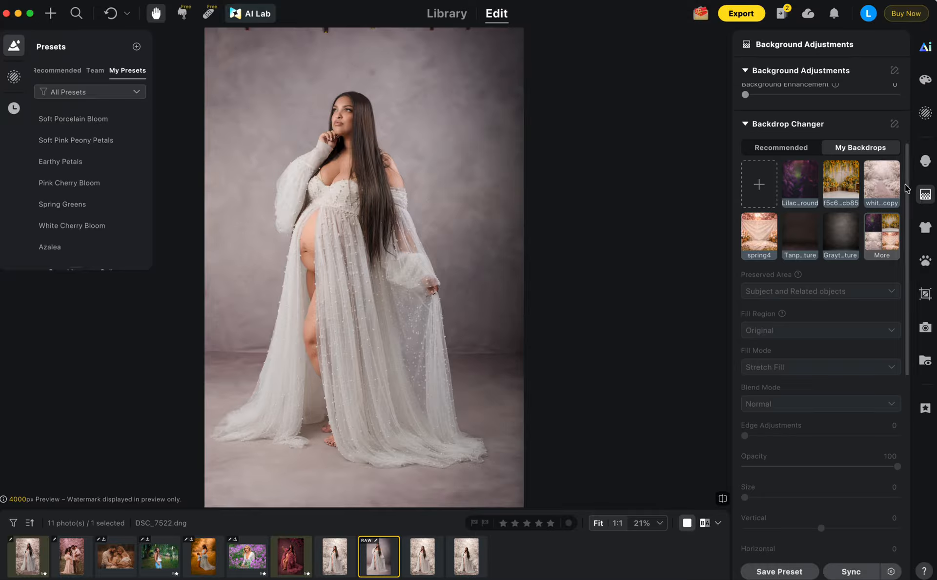
pyautogui.click(877, 184)
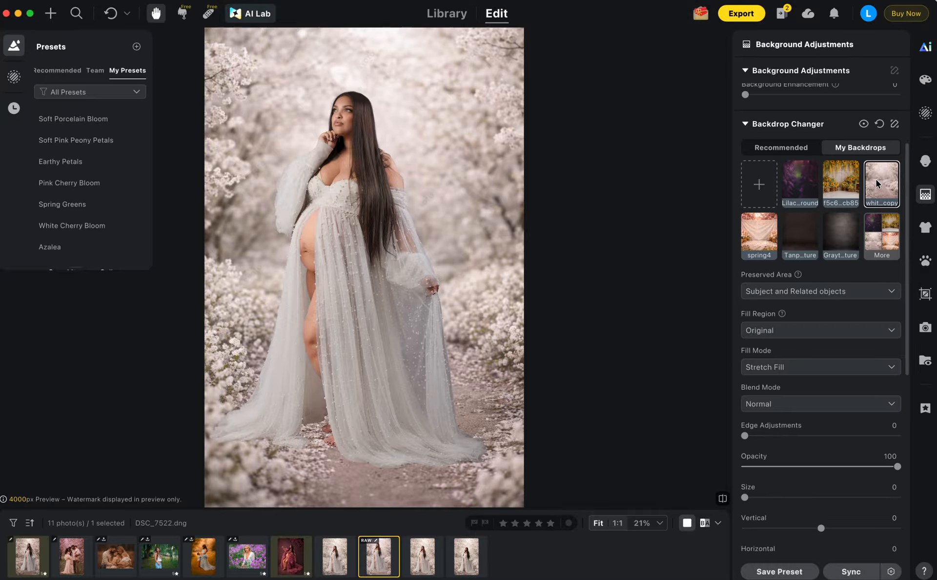
pyautogui.scroll(-5, 876, 183)
pyautogui.click(891, 387)
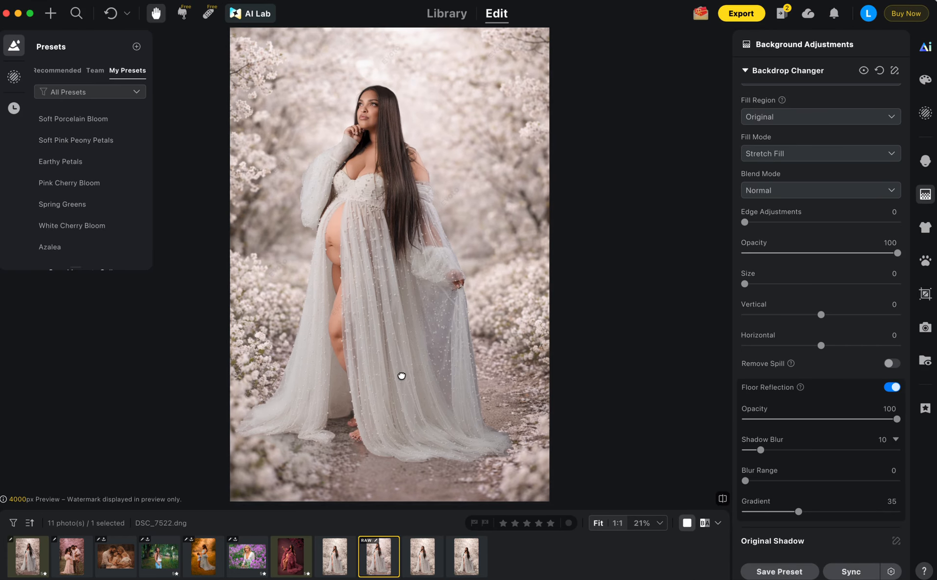
# Set the floor reflection's shadow blur to 36, blur range to 33 and gradient to 36, and add a Soft shadow
pyautogui.moveTo(760, 449); pyautogui.dragTo(799, 449)
pyautogui.moveTo(745, 480); pyautogui.dragTo(794, 480)
pyautogui.moveTo(798, 511); pyautogui.dragTo(799, 511)
pyautogui.scroll(-5, 819, 439)
pyautogui.click(801, 365)
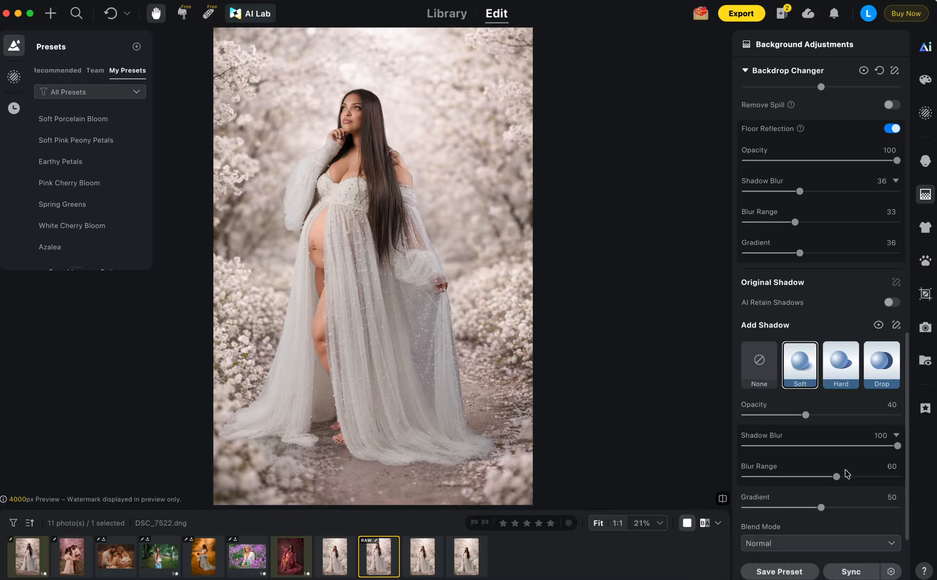
# Try the tan painted texture and the gray texture as the photo's backdrop
pyautogui.scroll(10, 824, 292)
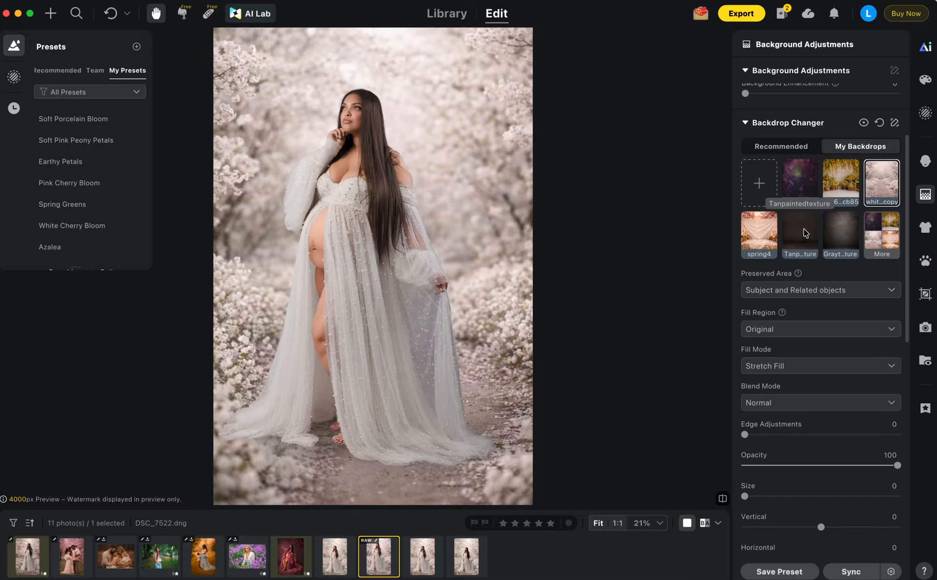
pyautogui.click(803, 229)
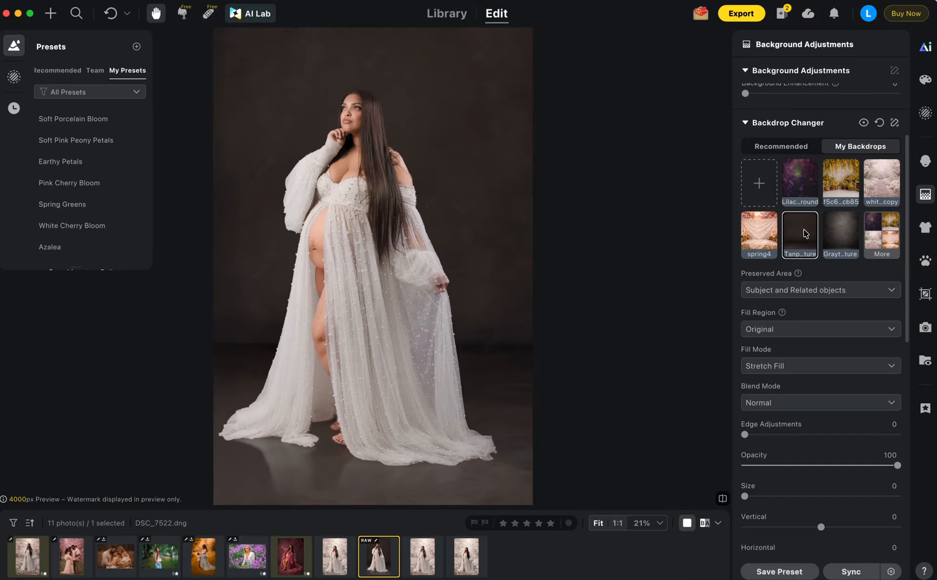
pyautogui.click(848, 238)
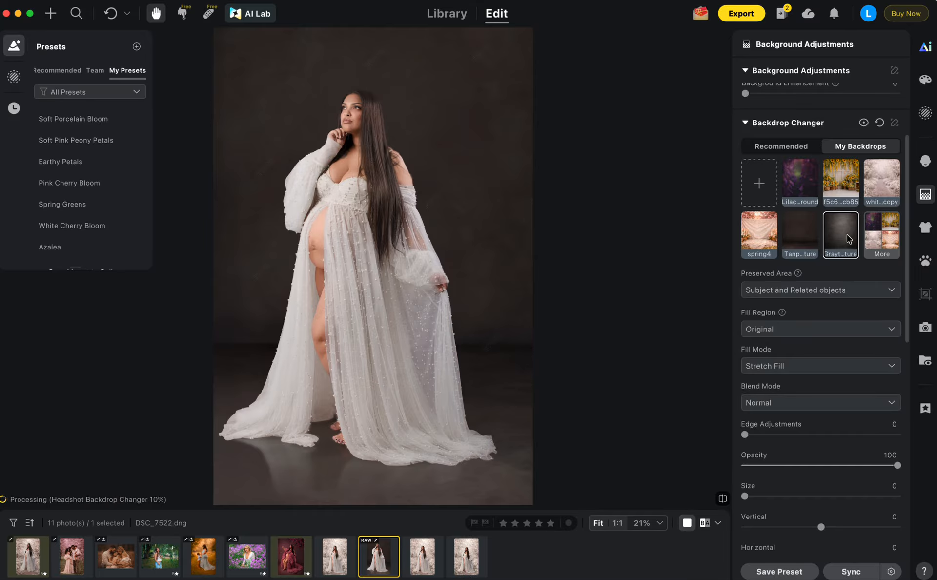
# Adjust the floor reflection to gradient 39, shadow blur 22 and opacity 93
pyautogui.scroll(-8, 784, 484)
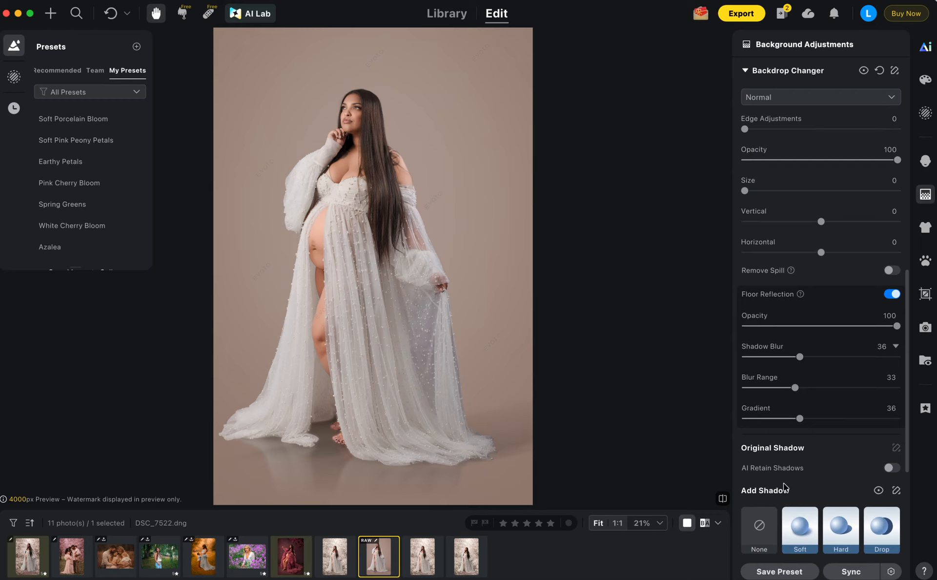
pyautogui.scroll(-1, 784, 484)
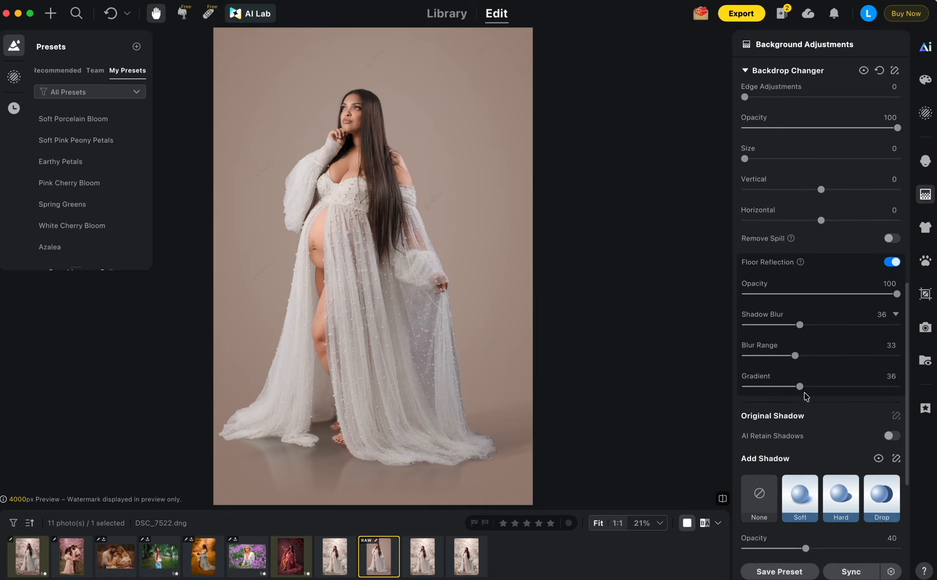
pyautogui.moveTo(800, 387)
pyautogui.mouseDown()
pyautogui.moveTo(847, 386)
pyautogui.moveTo(736, 389)
pyautogui.moveTo(804, 382)
pyautogui.mouseUp()
pyautogui.moveTo(799, 324); pyautogui.dragTo(778, 324)
pyautogui.moveTo(823, 296); pyautogui.dragTo(886, 295)
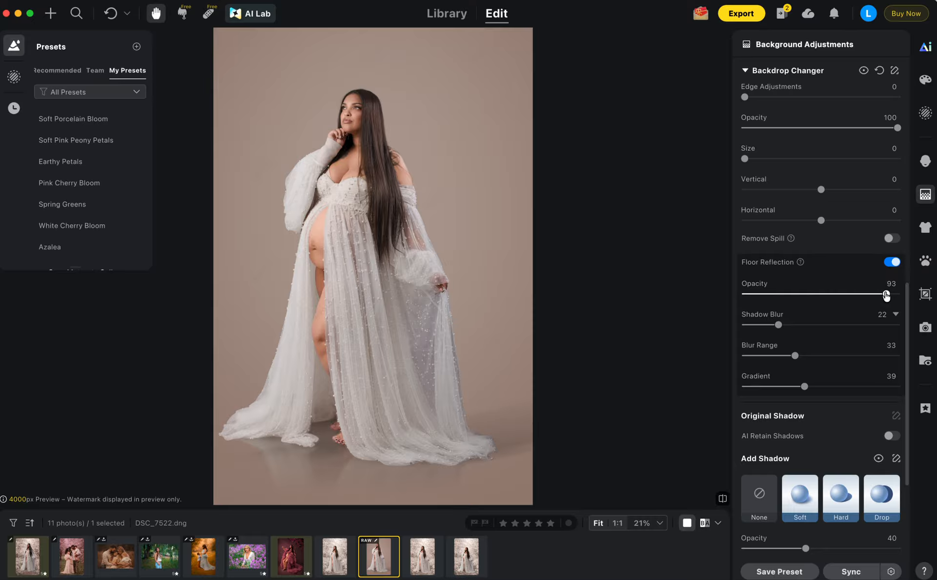
# Lower the Brown03 backdrop's opacity to 17 and clear all Backdrop Changer adjustments
pyautogui.scroll(6, 819, 293)
pyautogui.moveTo(896, 439); pyautogui.dragTo(771, 439)
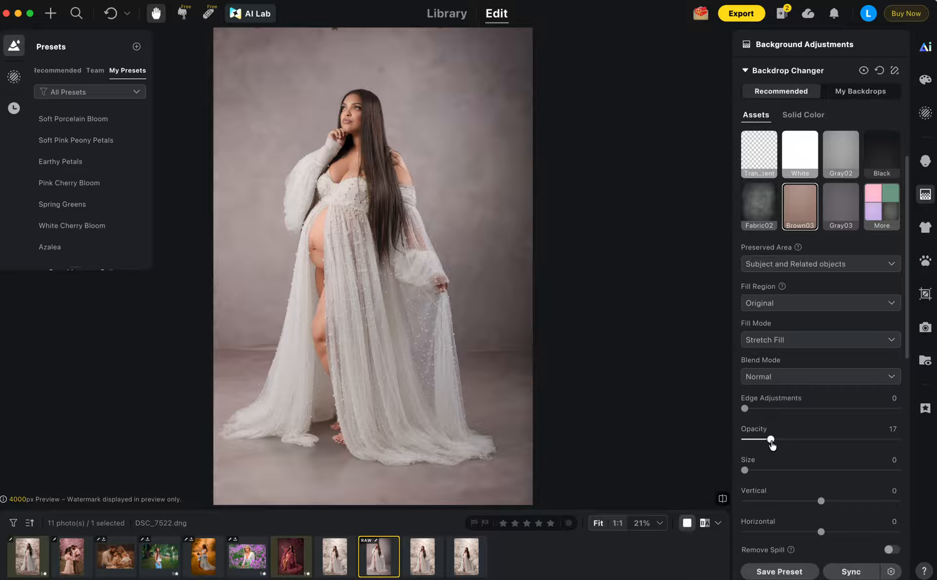
pyautogui.scroll(4, 848, 258)
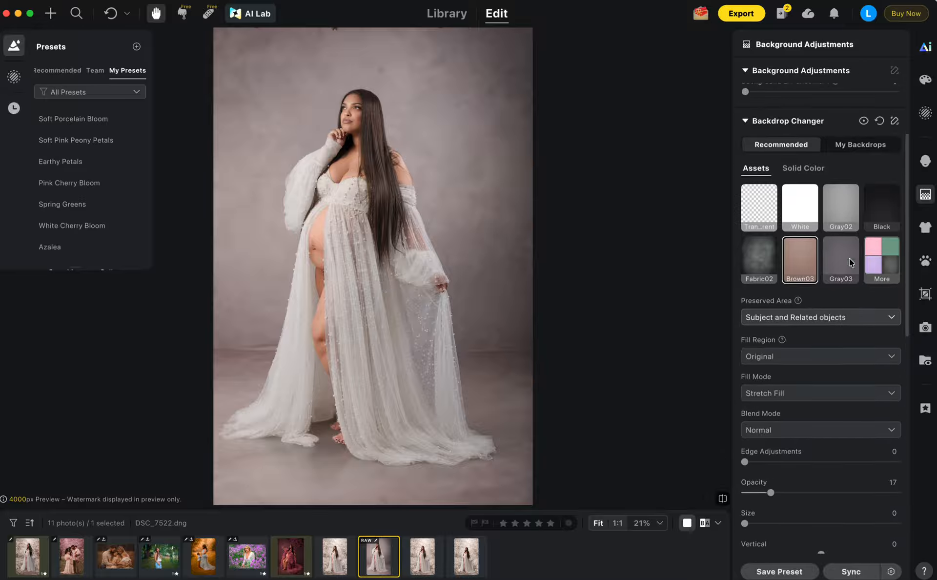
pyautogui.click(886, 254)
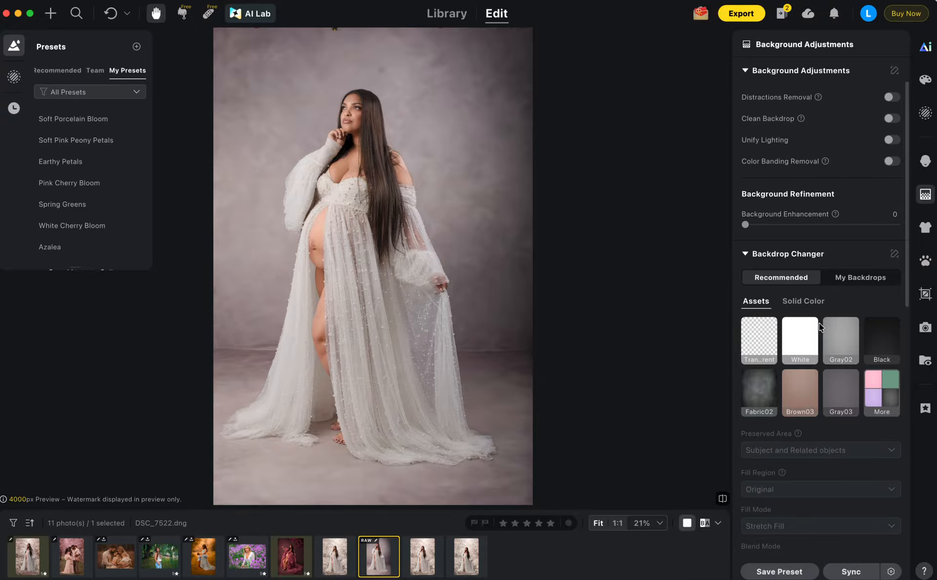
# Open AI Background Fusion and place the subject on the custom background whitecherrypath1evoto
pyautogui.scroll(-4, 818, 322)
pyautogui.scroll(5, 819, 323)
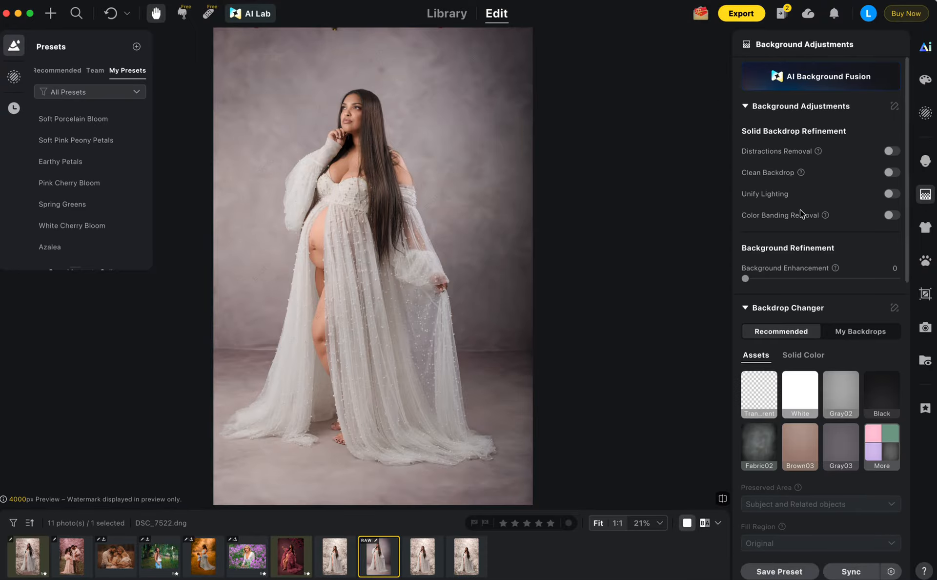
pyautogui.click(828, 76)
pyautogui.scroll(10, 795, 251)
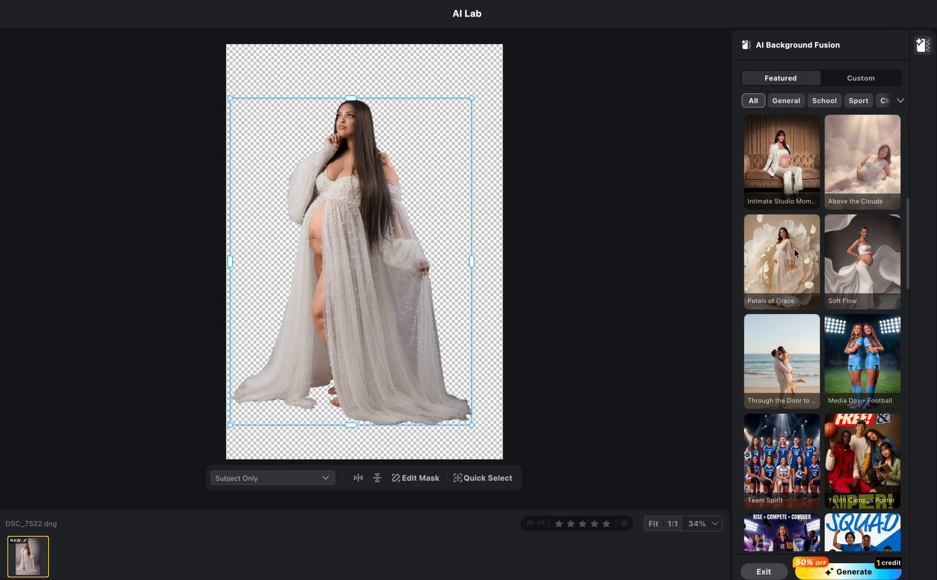
pyautogui.click(876, 77)
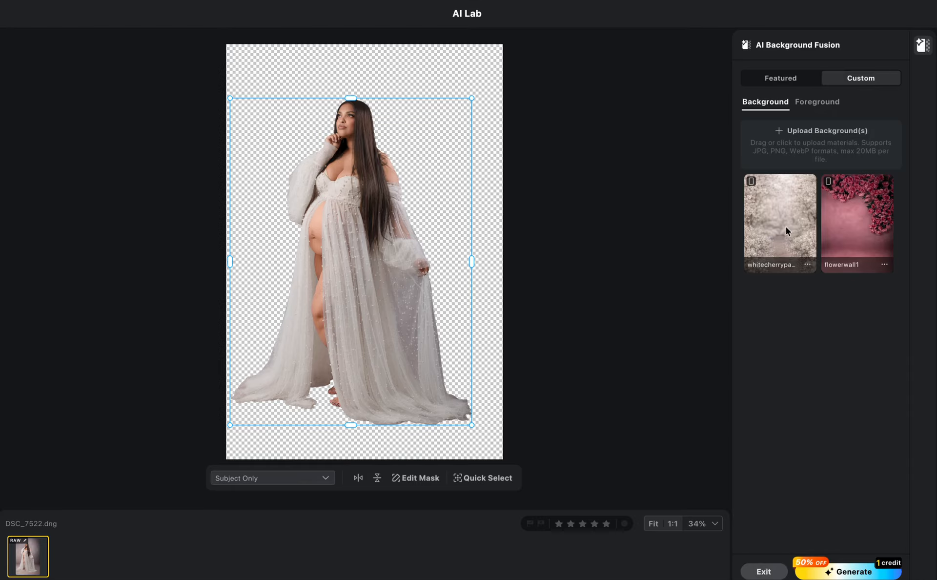
pyautogui.moveTo(781, 229)
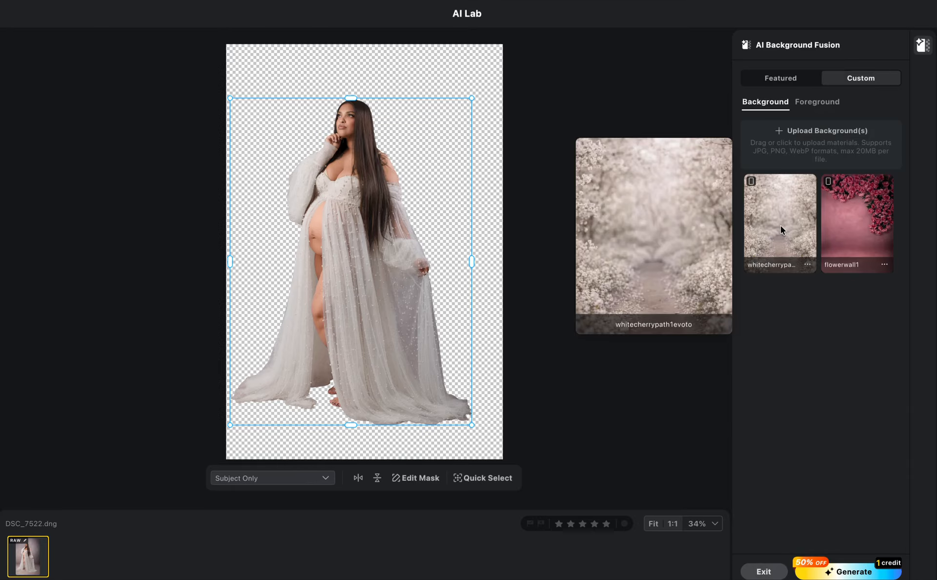
pyautogui.click(780, 225)
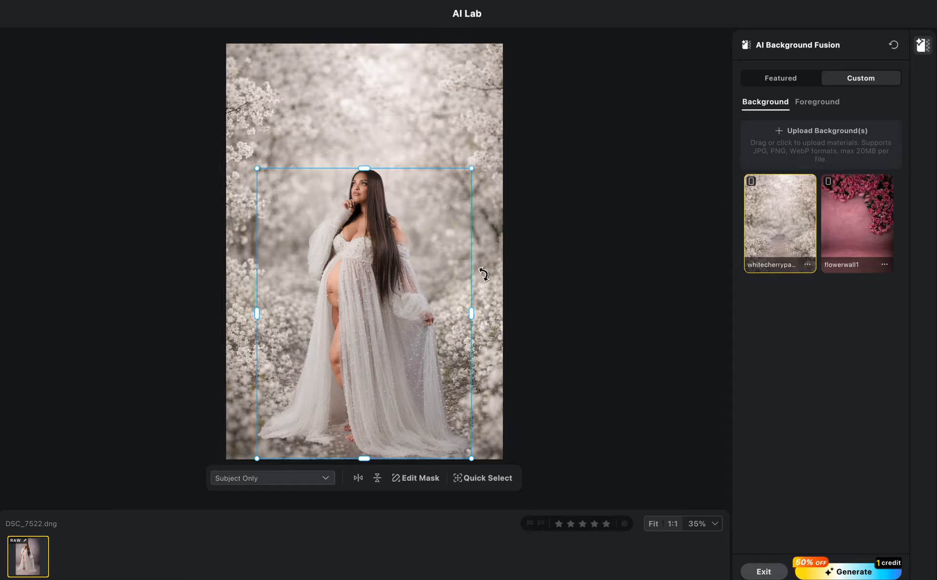
# Enlarge the woman and move her up so she stands centred on the cherry blossom path
pyautogui.moveTo(379, 296); pyautogui.dragTo(389, 255)
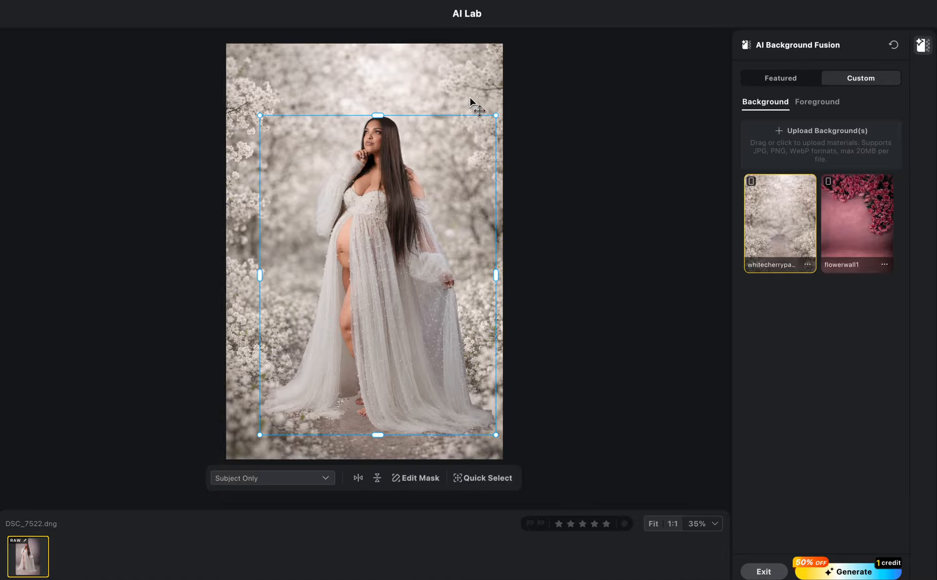
pyautogui.moveTo(495, 107); pyautogui.dragTo(492, 101)
pyautogui.moveTo(420, 197); pyautogui.dragTo(393, 215)
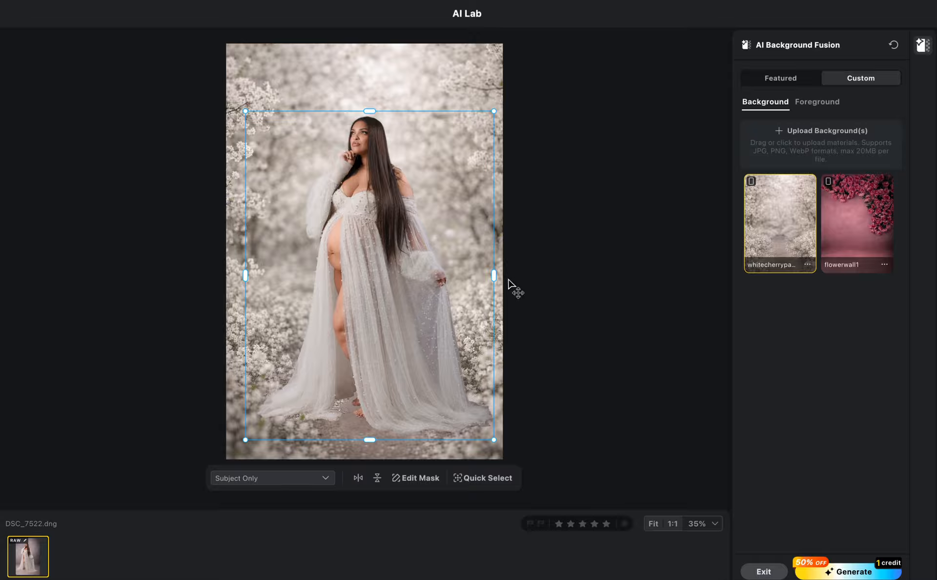
# Set the cutout to Subject and Related objects and generate the fused image
pyautogui.click(310, 481)
pyautogui.click(265, 514)
pyautogui.click(854, 571)
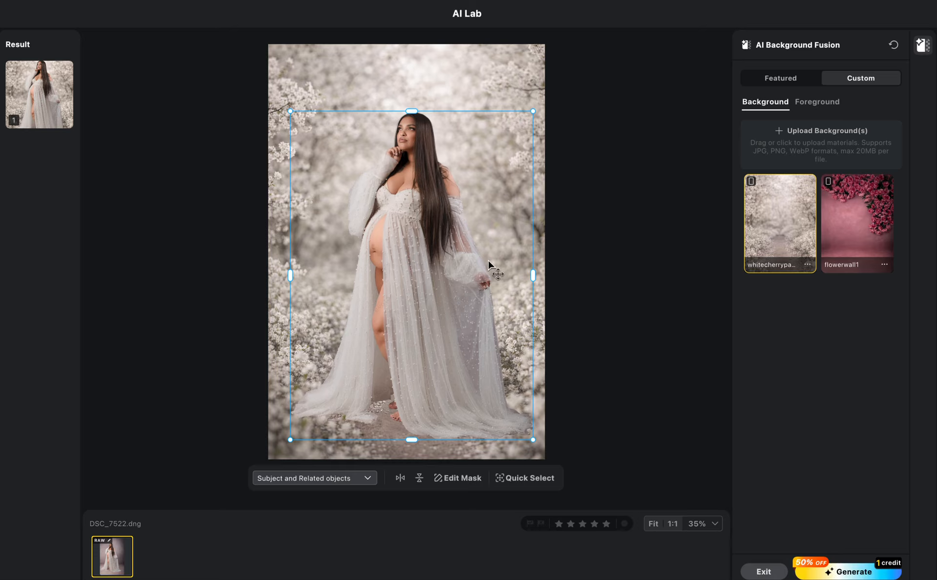
# Preview the generated result and apply Character Lighting with an amount of 68
pyautogui.click(39, 93)
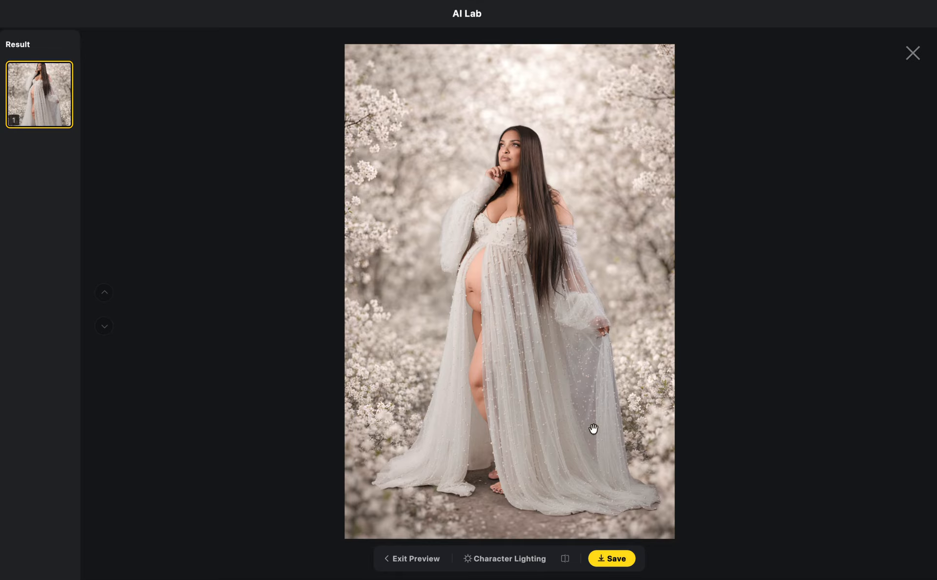
pyautogui.click(504, 557)
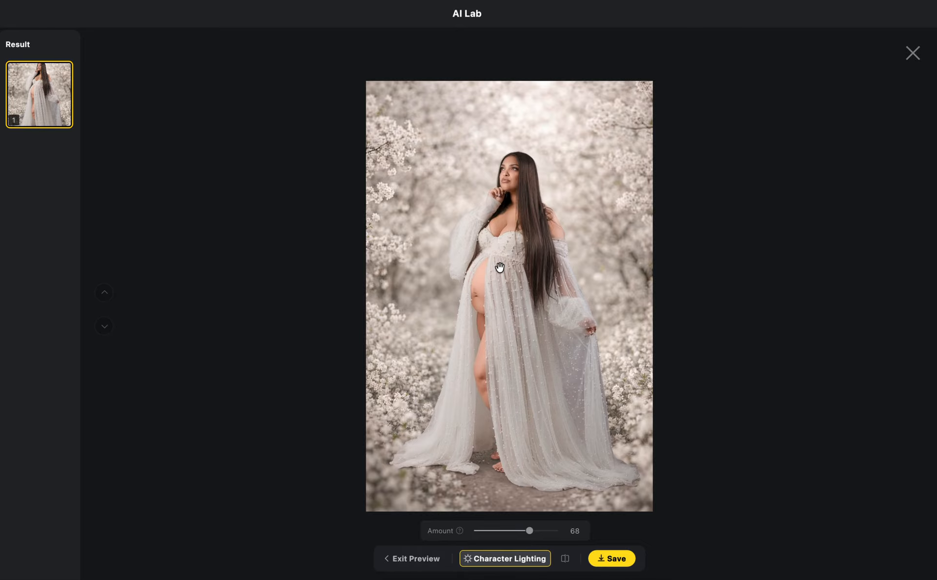
pyautogui.scroll(-2, 464, 267)
pyautogui.scroll(5, 464, 267)
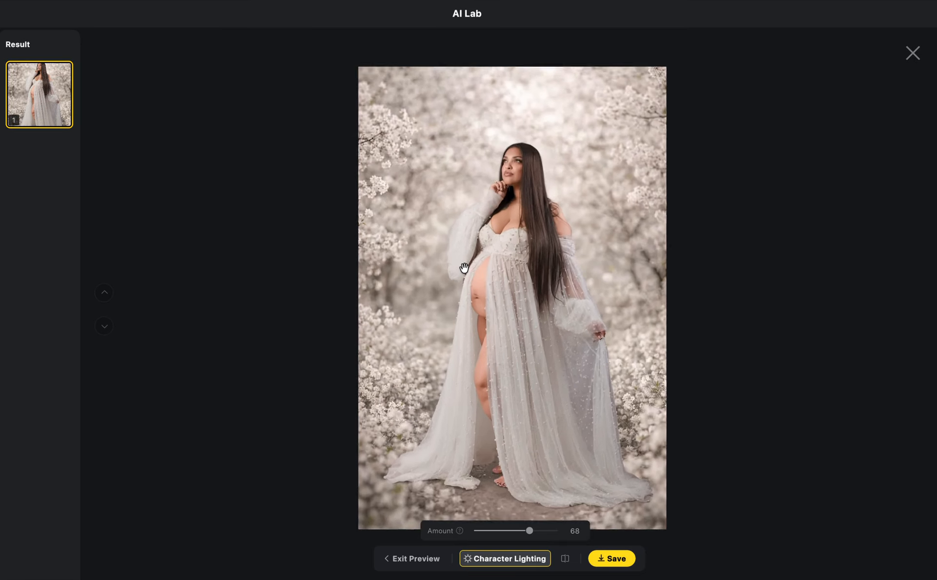
pyautogui.scroll(-3, 464, 267)
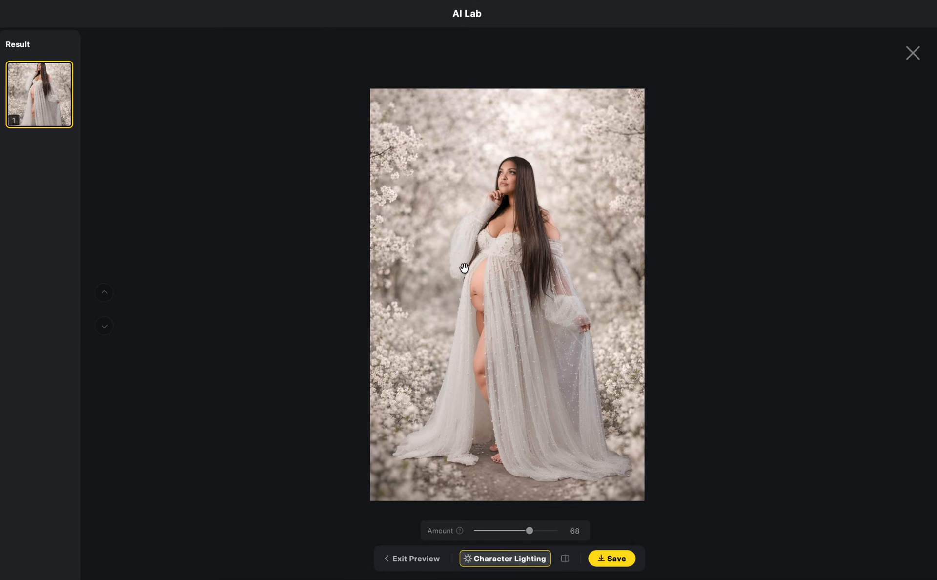
# Compare the generated image with its before version
pyautogui.click(564, 559)
pyautogui.click(564, 559)
pyautogui.click(565, 559)
# Leave the preview and exit AI Background Fusion without saving the result
pyautogui.click(412, 558)
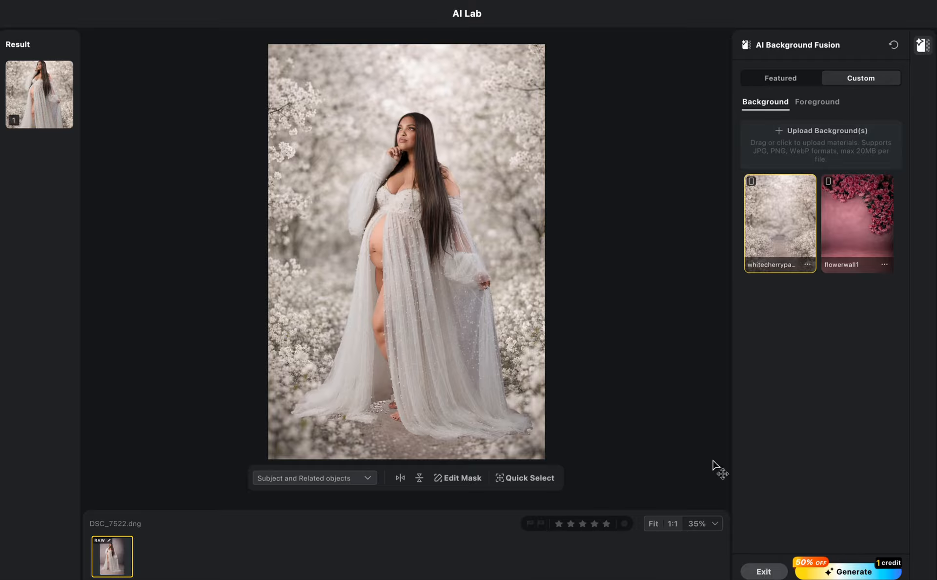
pyautogui.click(761, 571)
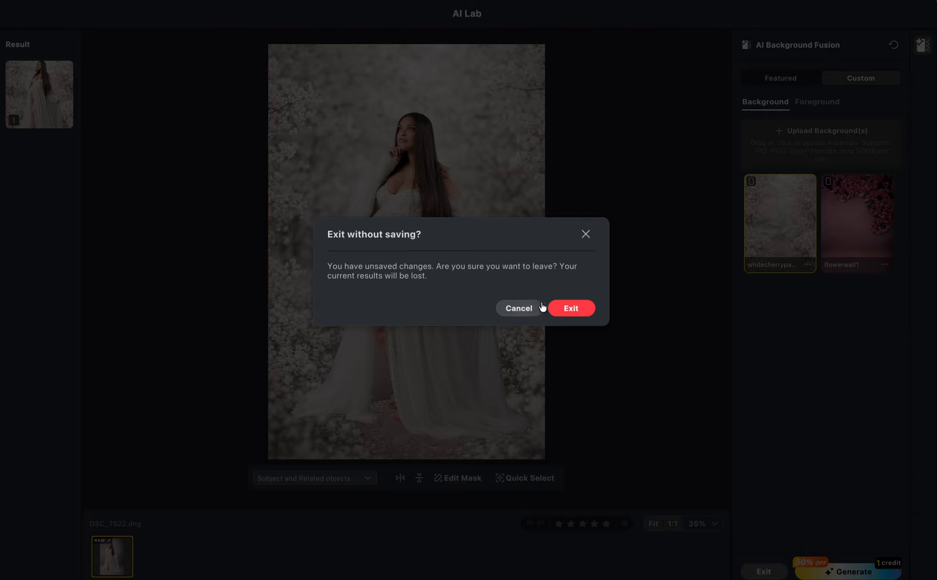
pyautogui.click(562, 308)
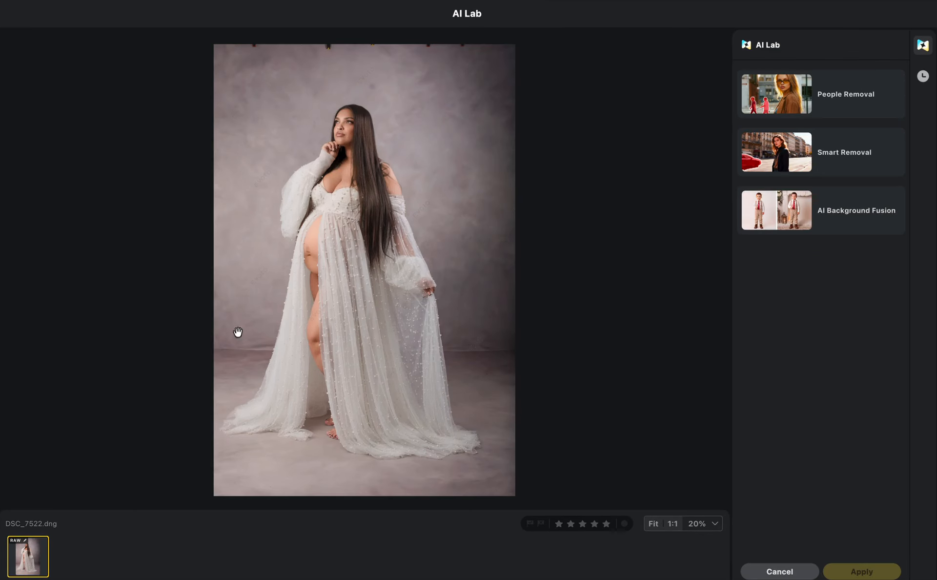